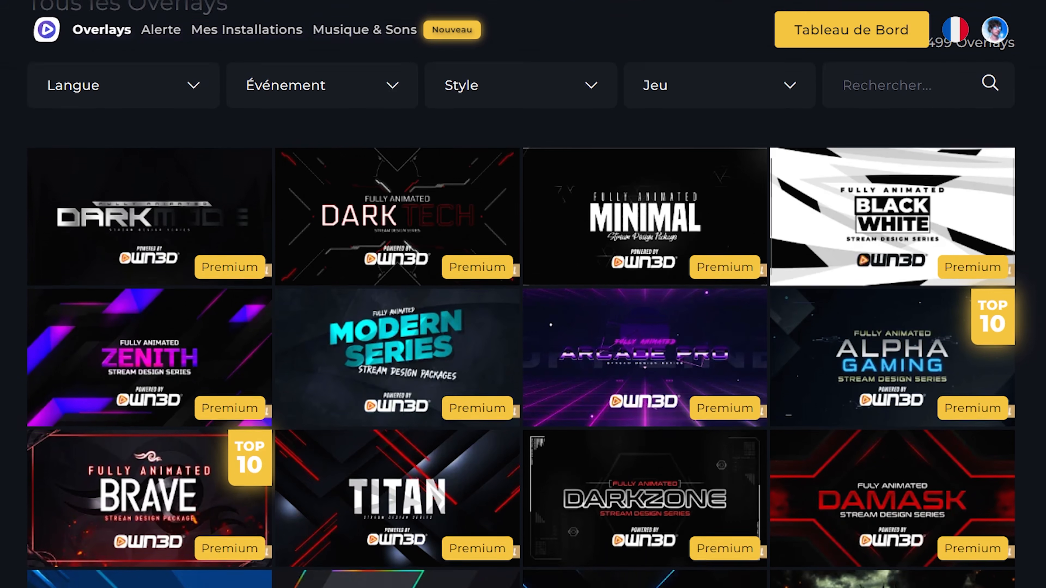
Step: Browse the catalogue of animated stream overlays and preview the Flames overlay, ending by closing its preview
scroll(523, 294, "down", 8)
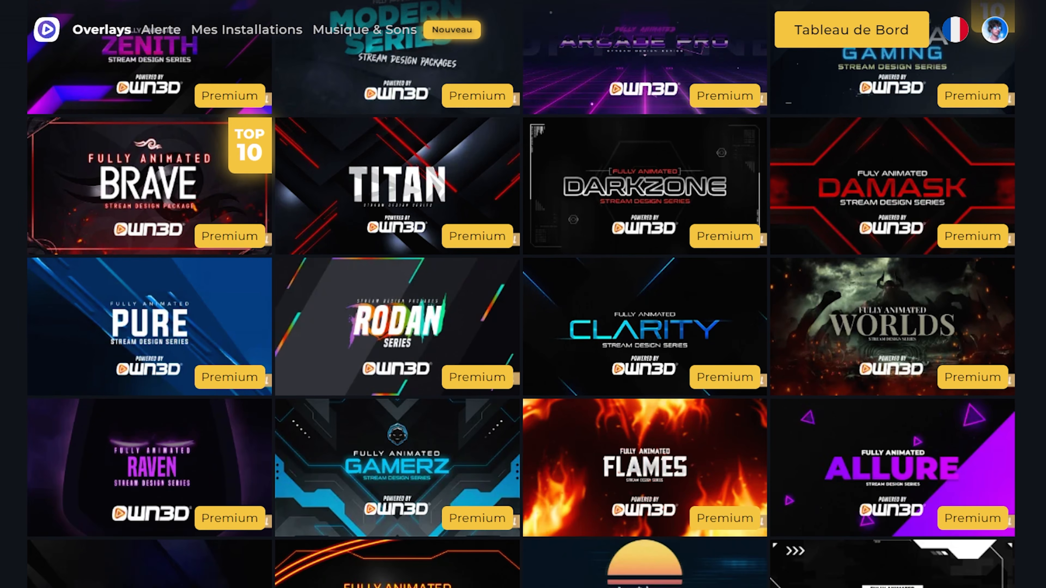
scroll(523, 294, "down", 10)
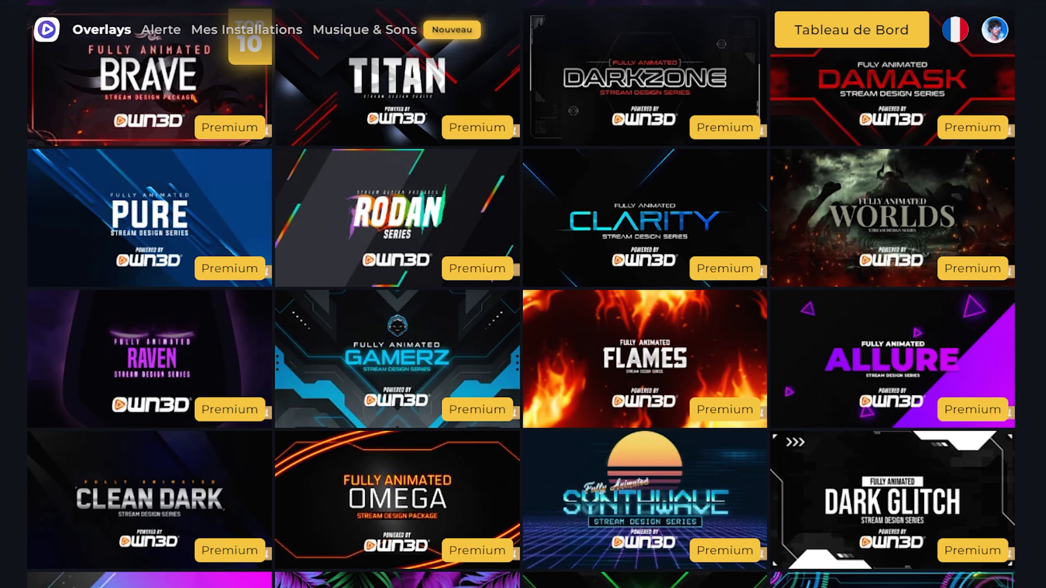
scroll(523, 294, "down", 10)
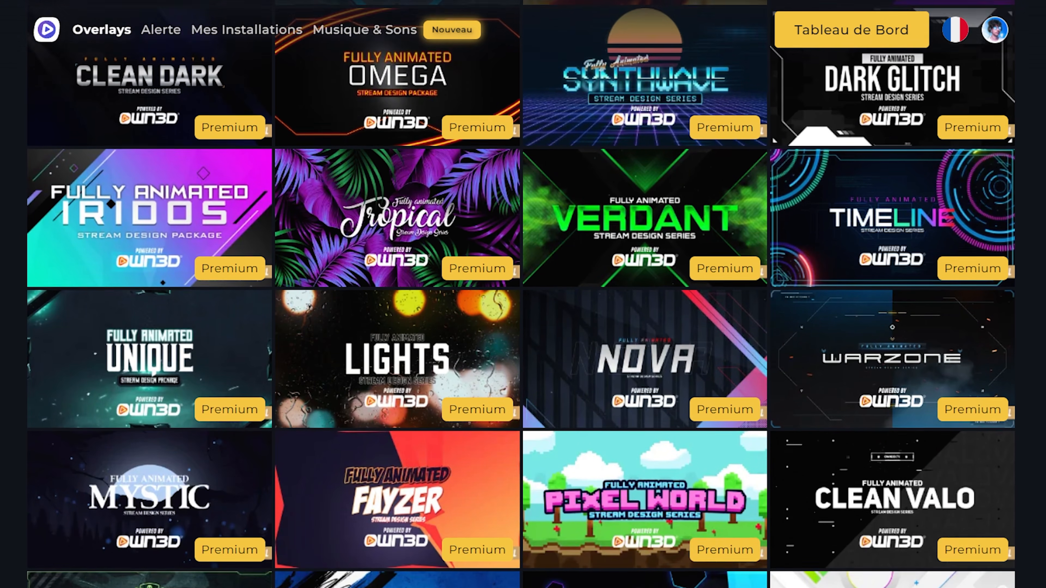
scroll(523, 294, "down", 3)
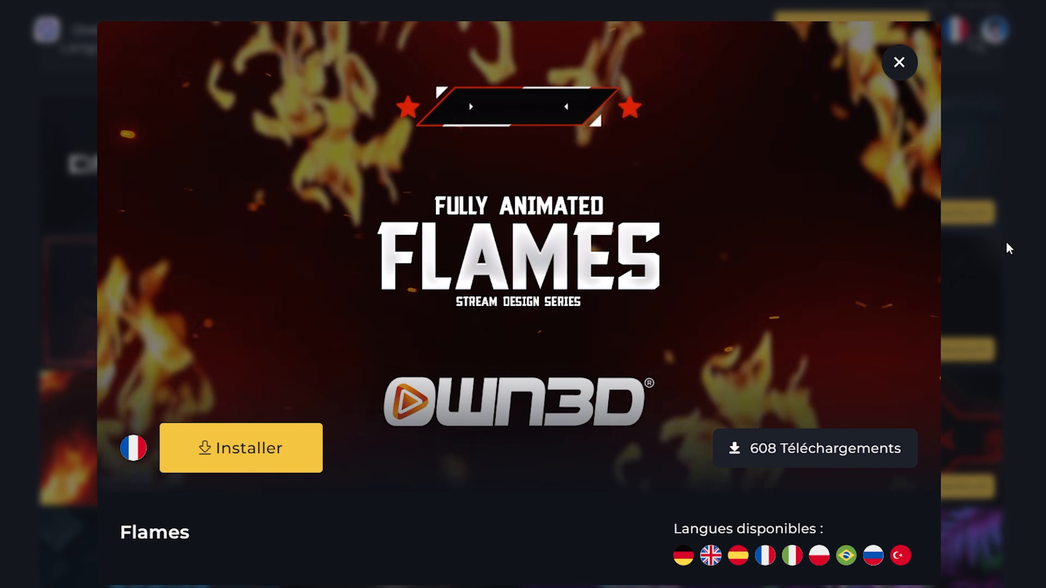
left_click(1018, 243)
left_click(1018, 259)
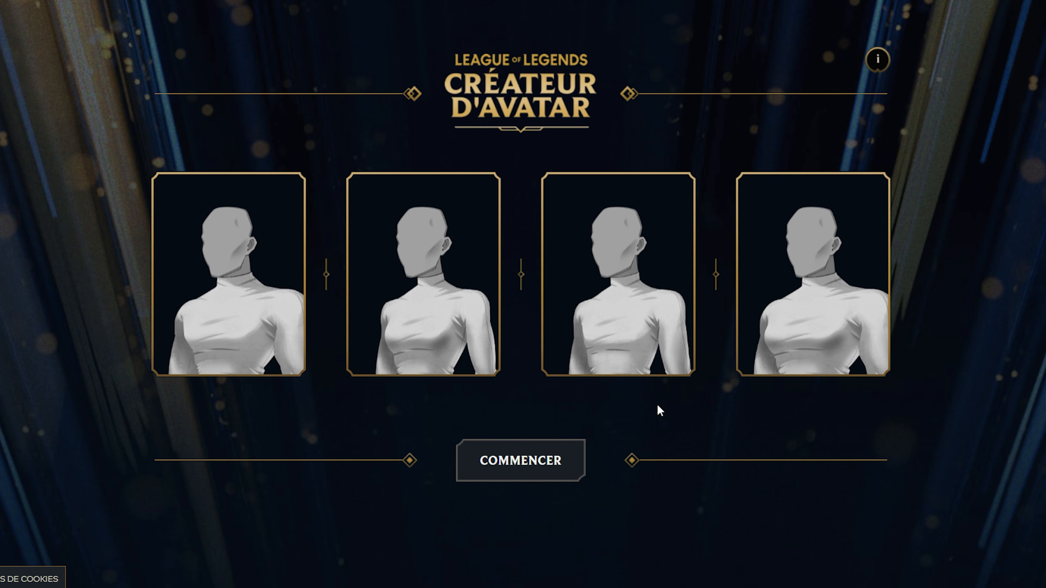
Step: Base the avatar on the third body model and open the colour choices for its eyes
left_click(647, 336)
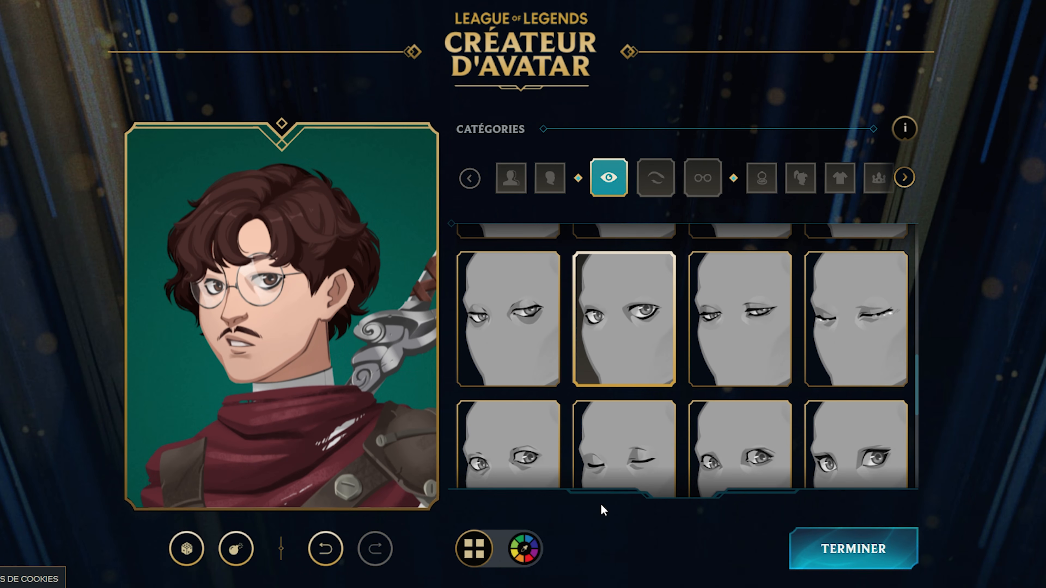
left_click(525, 548)
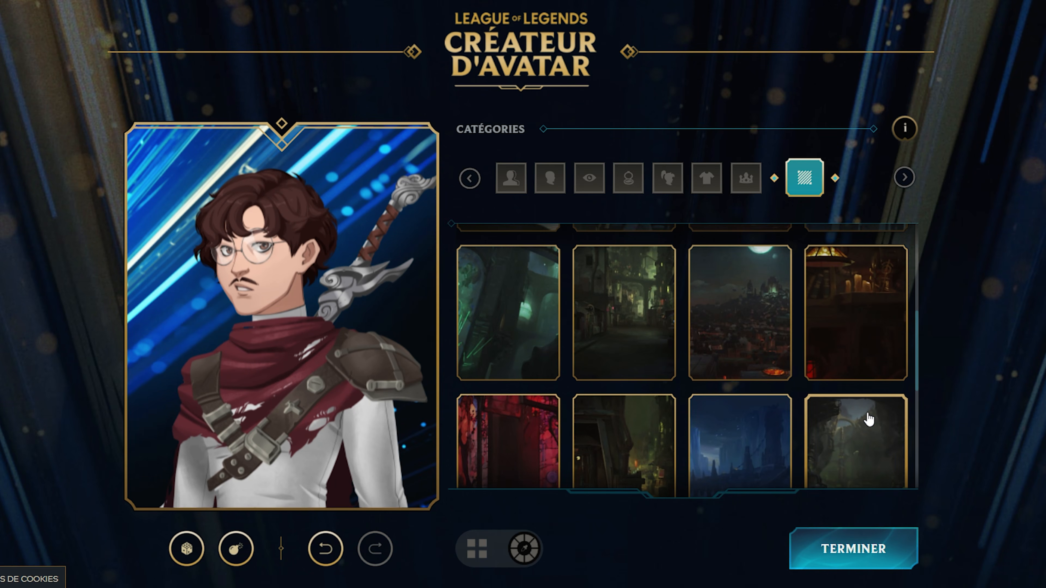
Step: Set the avatar's background to the plain green one and finish the avatar
scroll(869, 419, "down", 5)
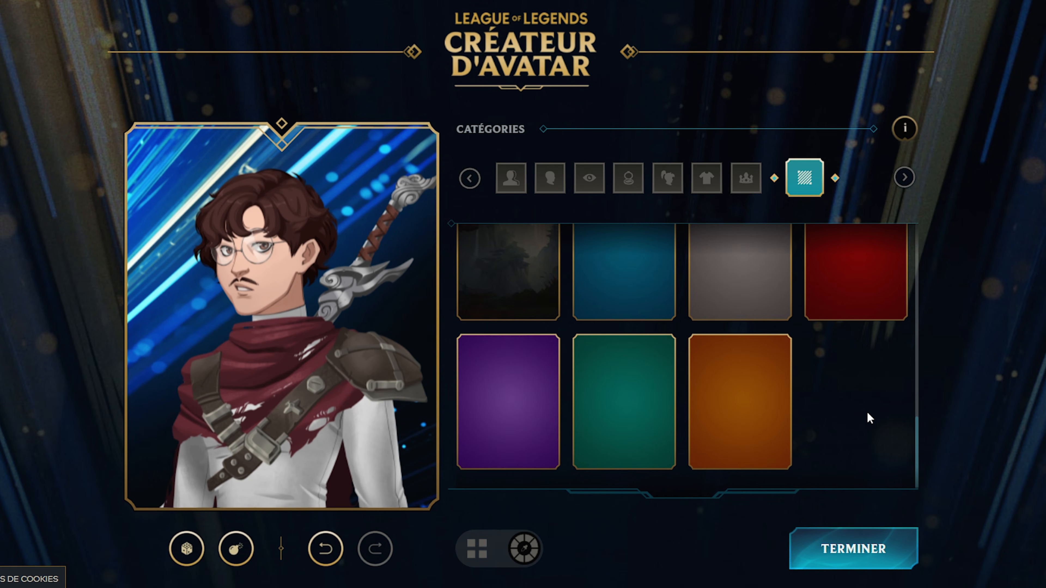
left_click(649, 410)
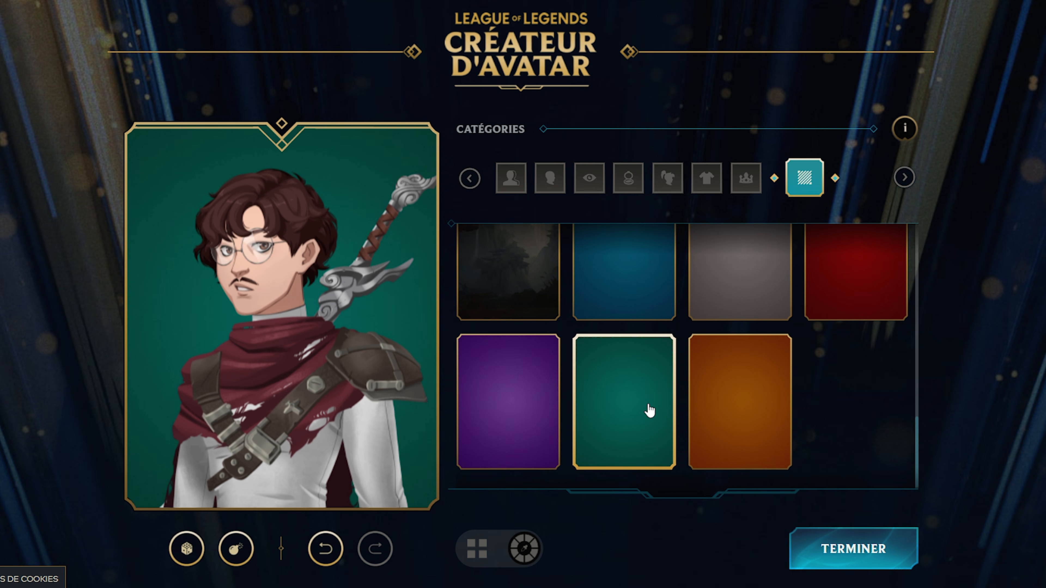
left_click(904, 572)
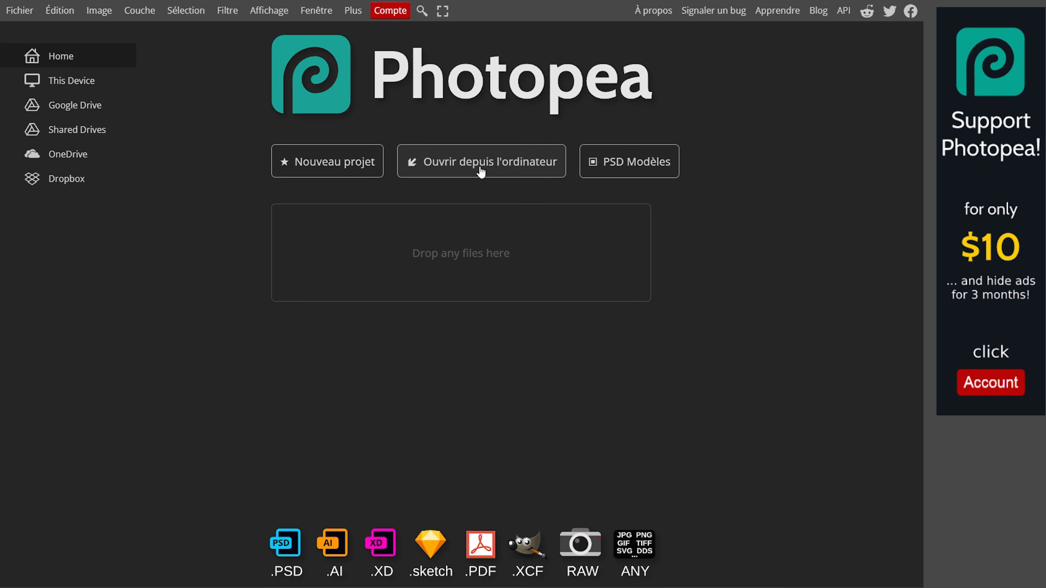
Step: Switch to Photopea and choose to open the avatar image from the computer
left_click(481, 171)
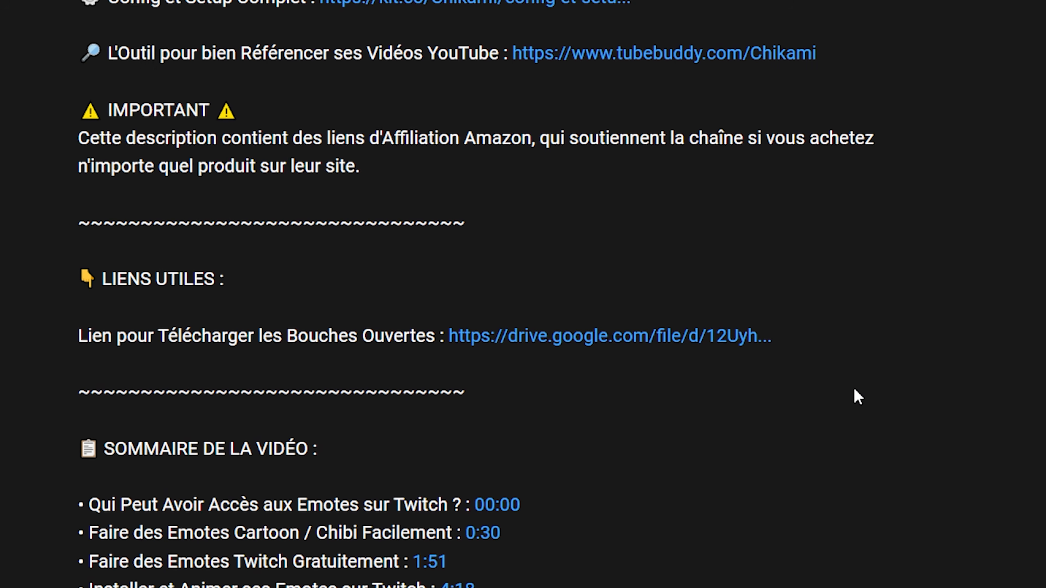
Step: Download the open-mouth images from the video description's link and extract the Bouches folder from Bouches.zip
left_click(753, 361)
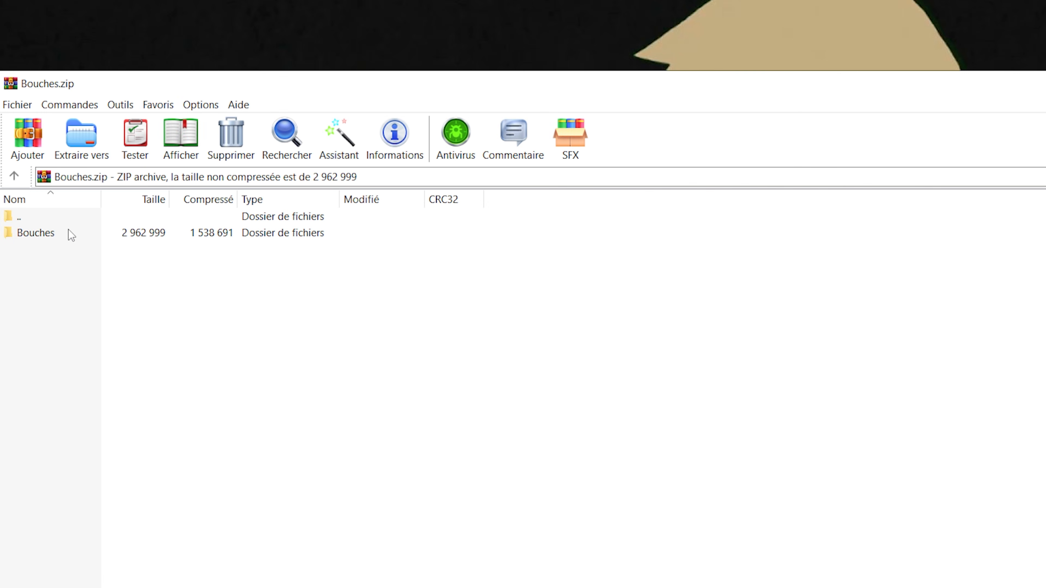
left_click_drag(70, 233, 145, 230)
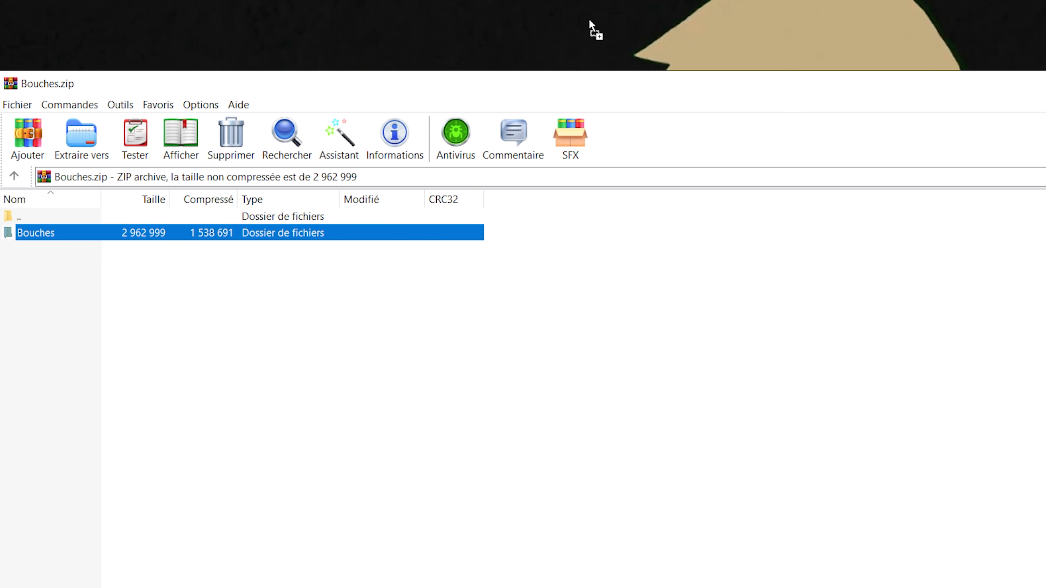
left_click_drag(591, 25, 590, 23)
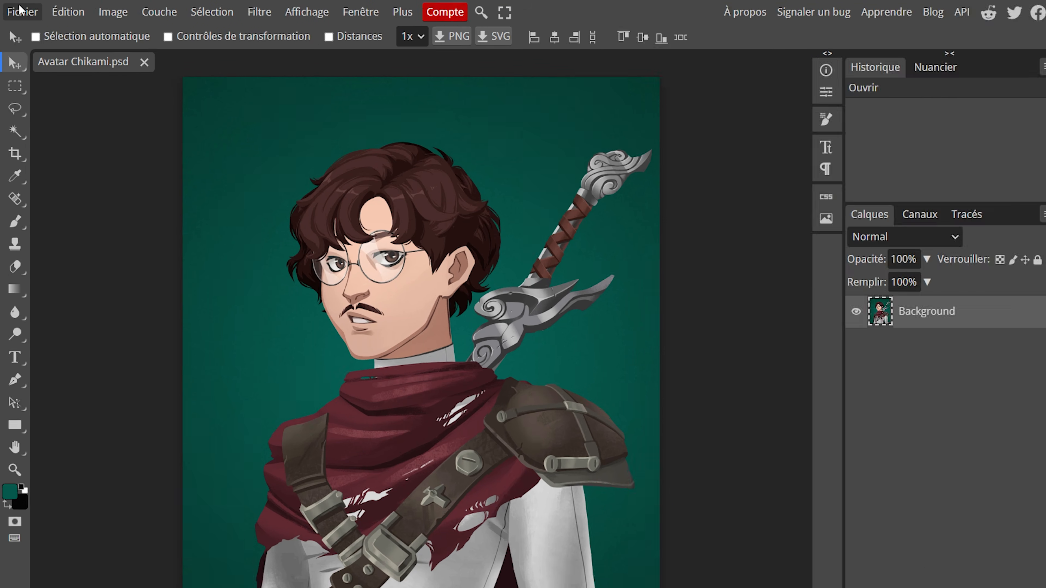
Step: Place the Bouche 6 image as a new layer in the avatar document
left_click(19, 10)
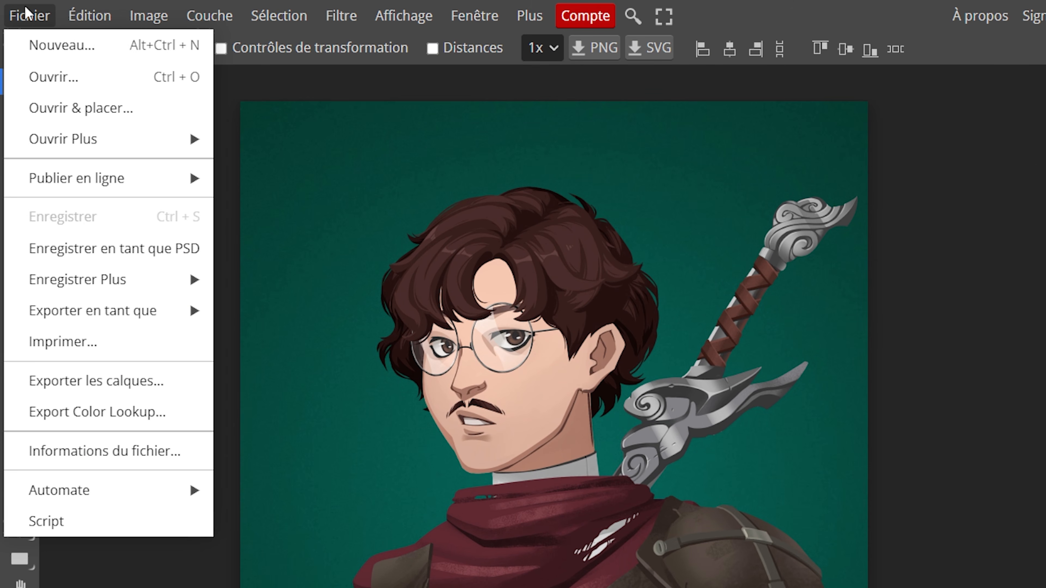
left_click(151, 105)
double_click(429, 120)
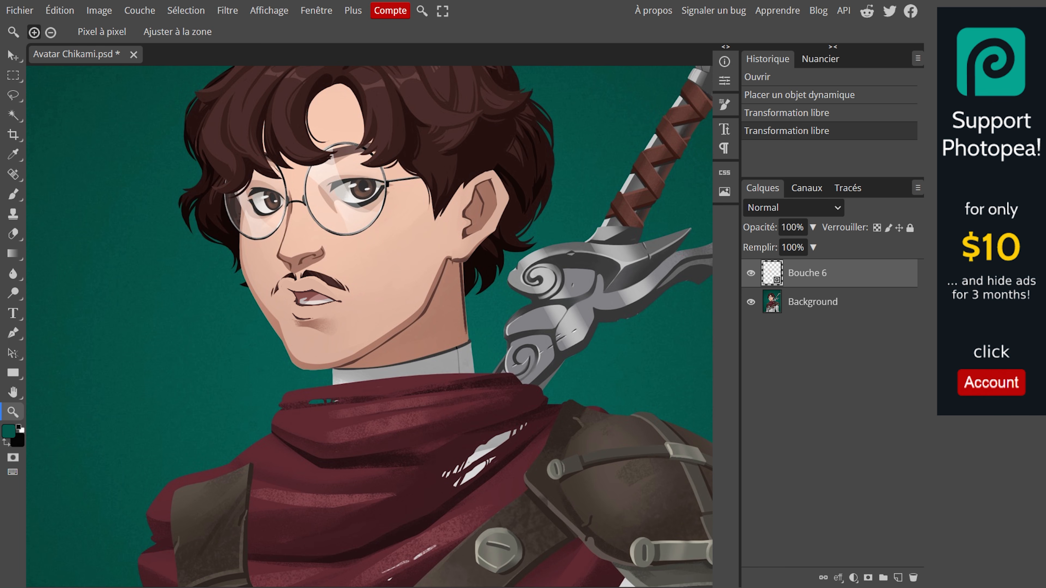
Step: Free-transform the Bouche 6 layer, nudging it slightly up and to the right over the avatar's mouth
key("ctrl+alt+t")
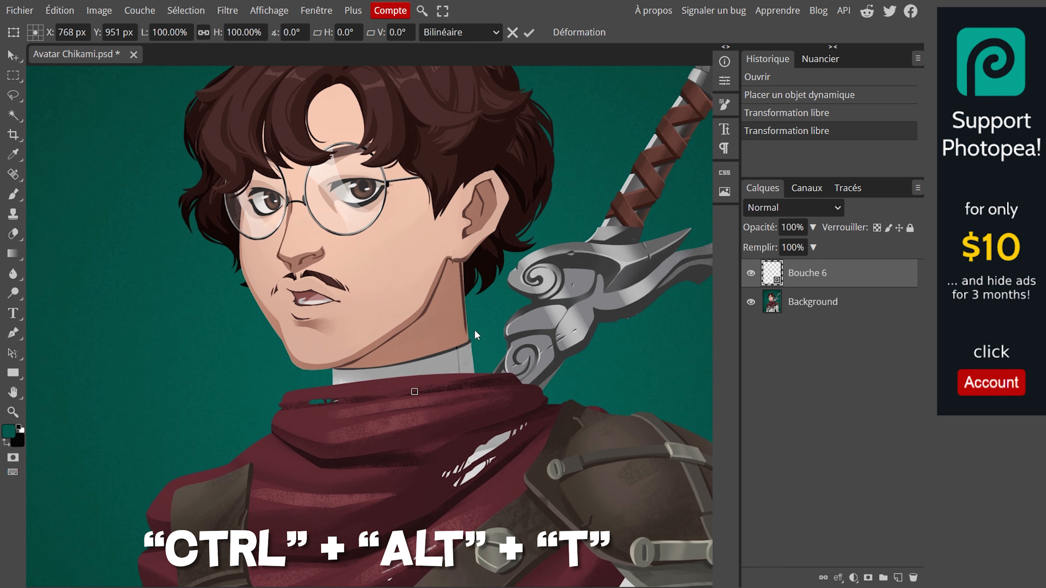
key("Up")
key("Right")
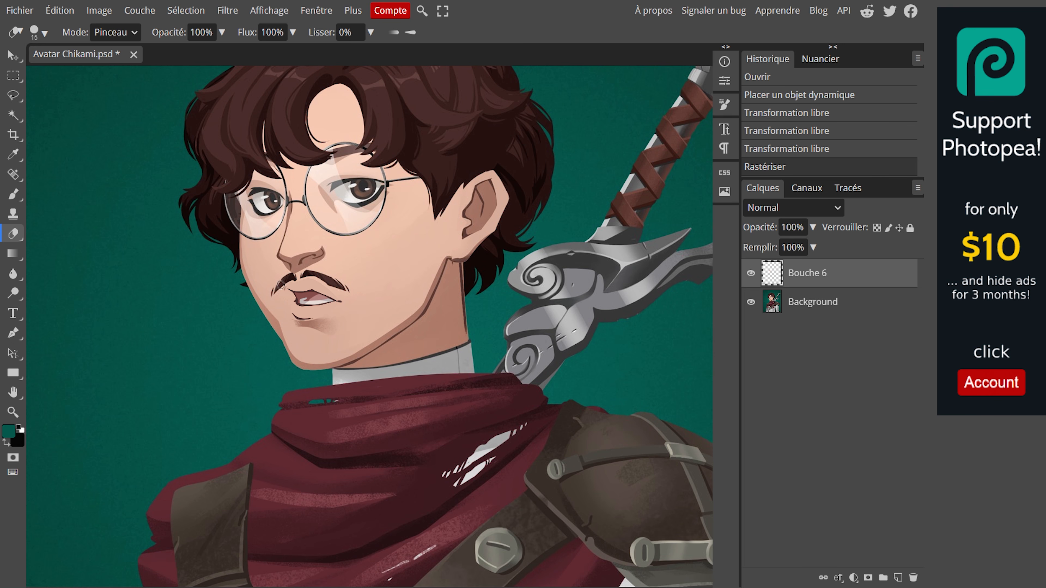
Step: Clean up around the open mouth on the Bouche 6 layer with the Eraser, then activate the Brush with the sampled skin tone
key("e")
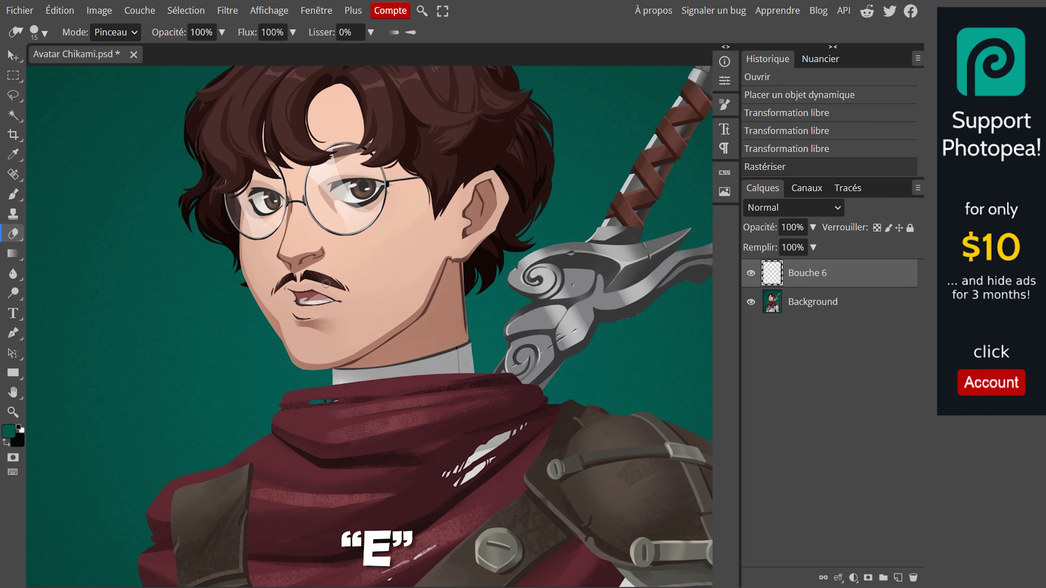
left_click(420, 143)
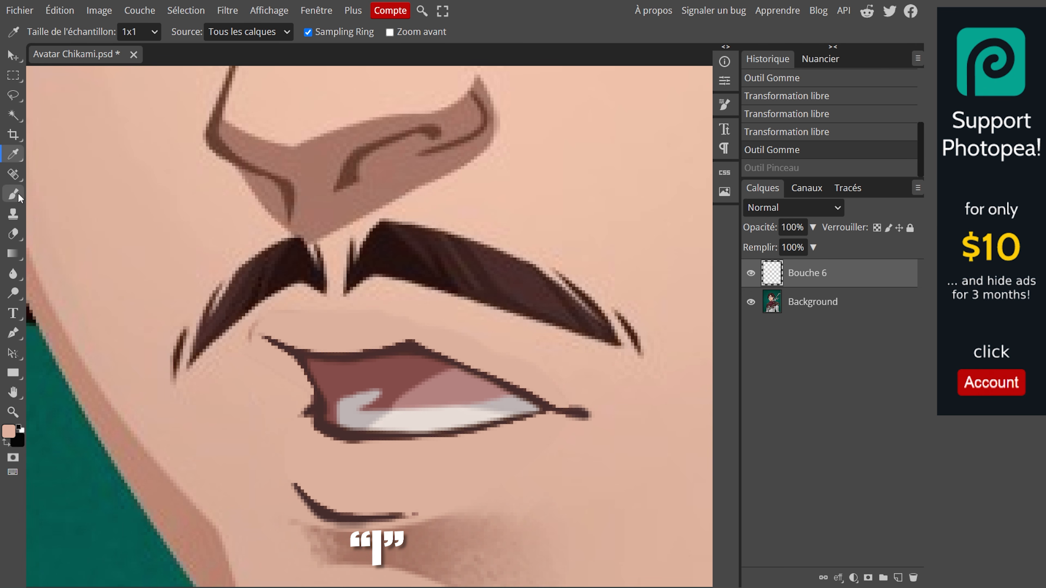
key("b")
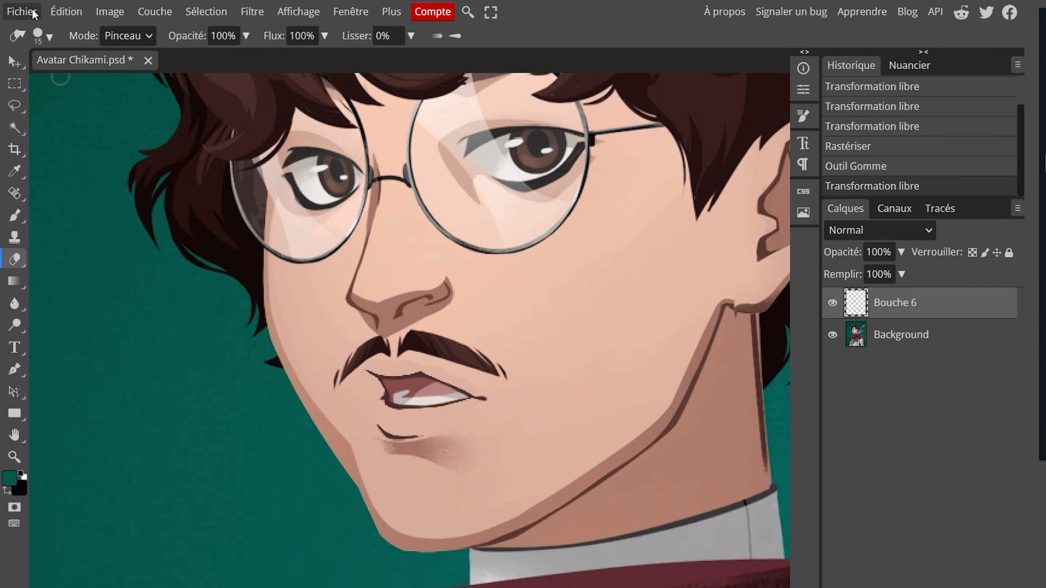
Step: Export the open-mouth avatar as a PNG named Avatar Chikami Bouche Ouverte
left_click(20, 10)
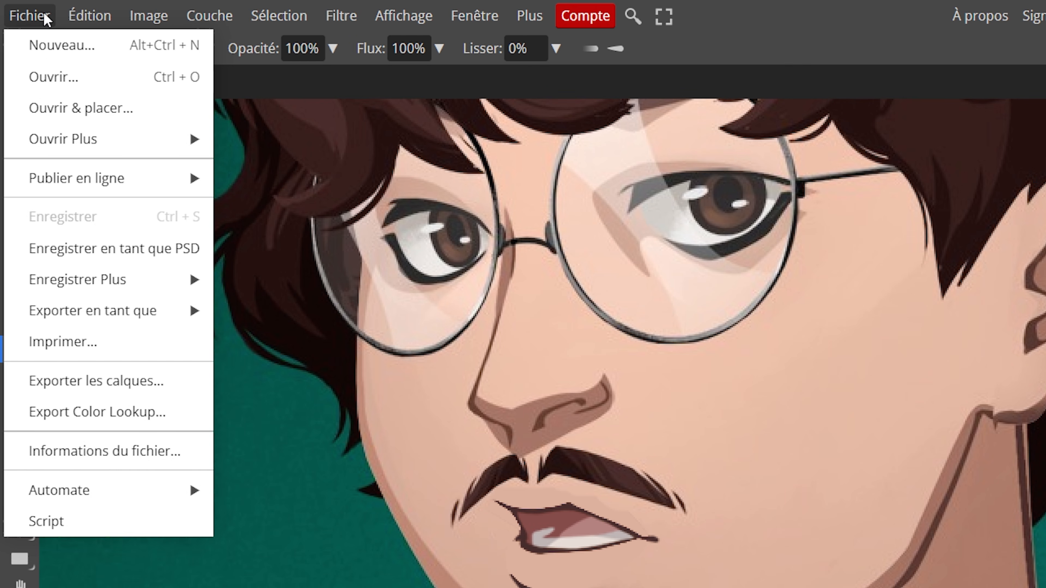
mouse_move(191, 316)
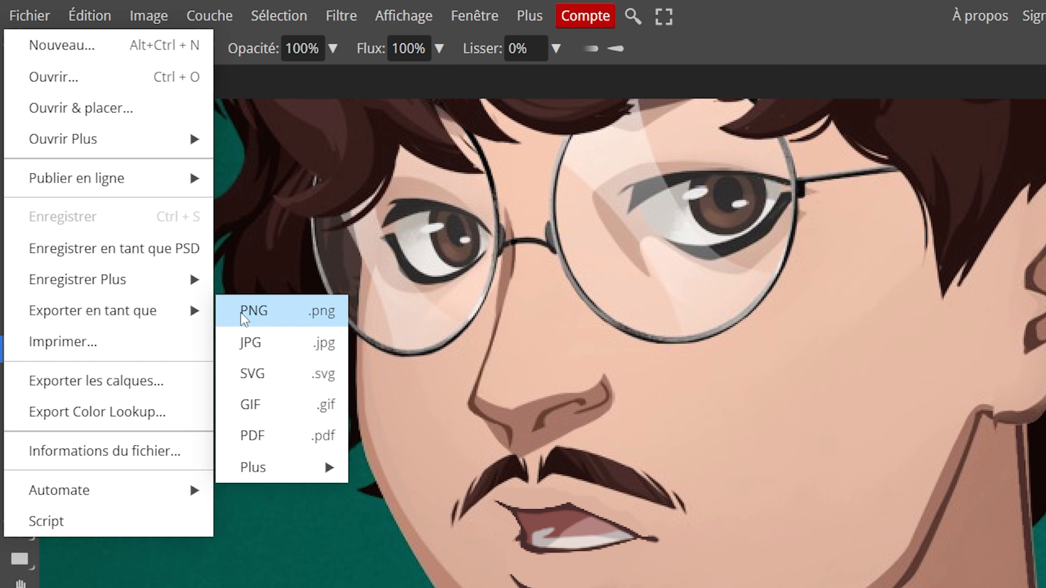
left_click(288, 309)
type("Bou")
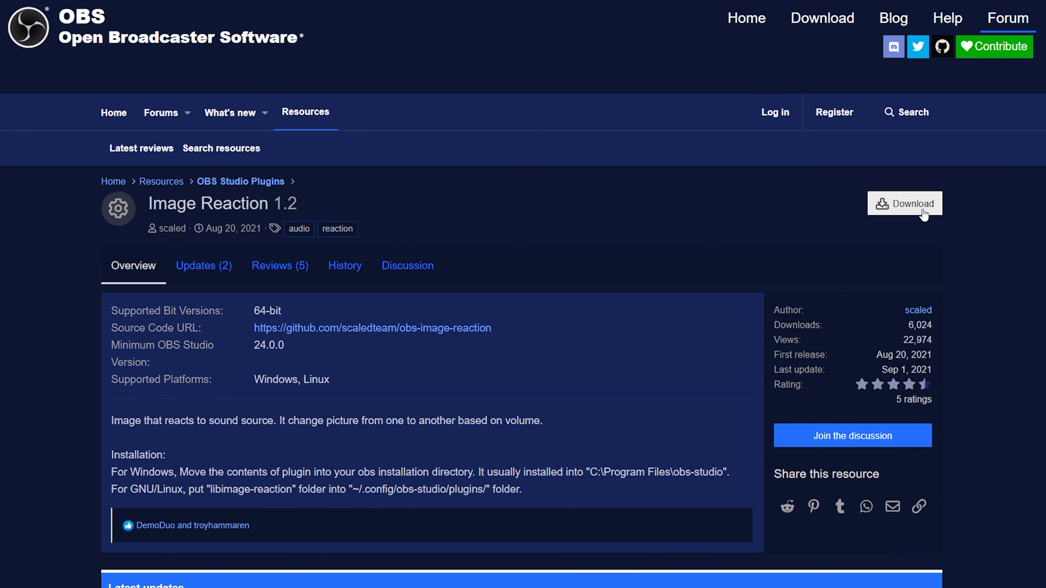
Step: Download the Image Reaction 1.2 plugin and copy its data and obs-plugins folders into the OBS installation directory
left_click(923, 212)
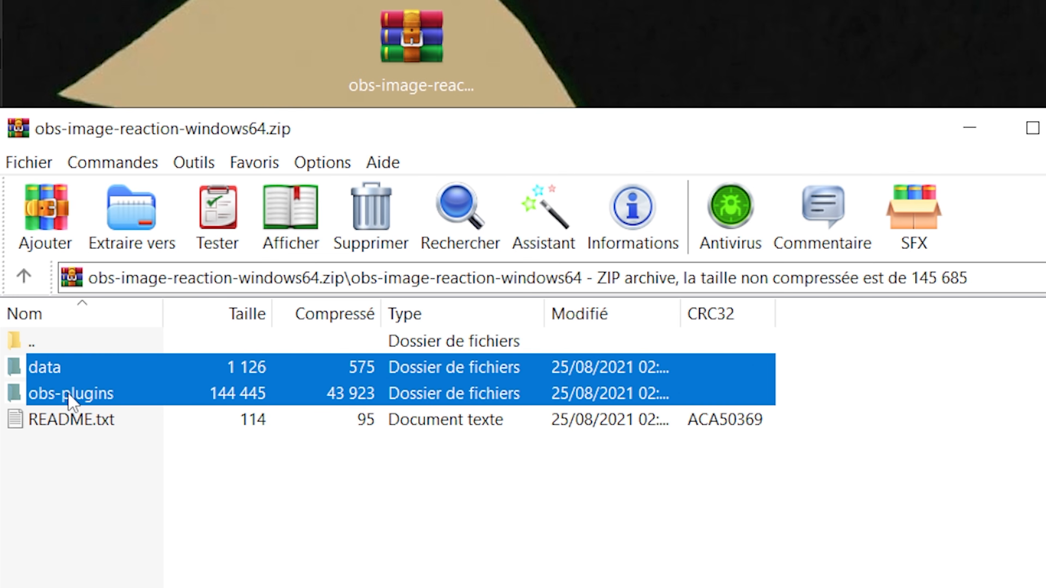
left_click_drag(74, 399, 194, 78)
left_click_drag(82, 47, 284, 50)
left_click_drag(175, 60, 75, 275)
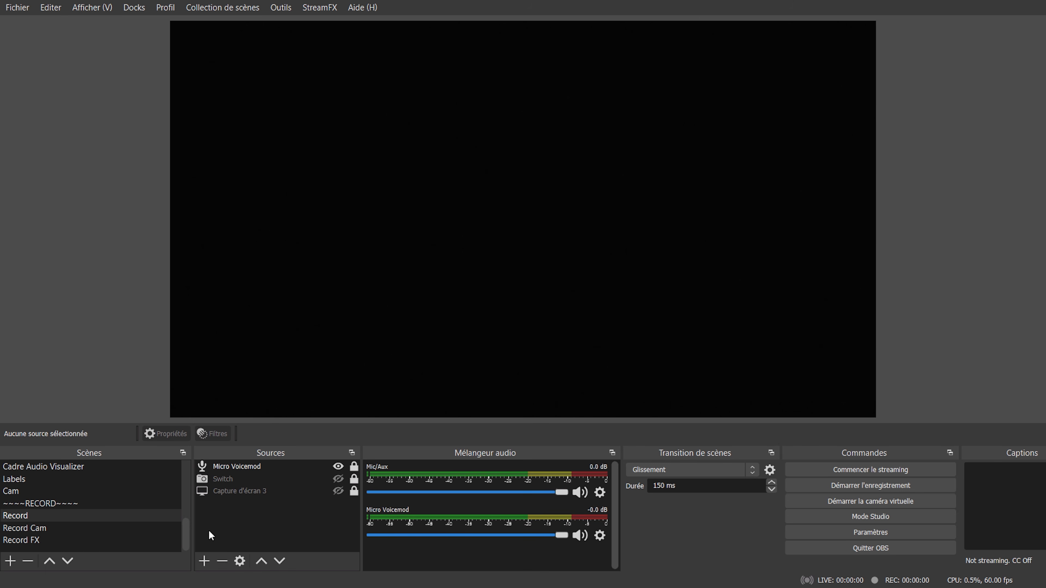
Step: In OBS Studio, add an image reaction source named Avatar with the silent and speaking images, using Micro Voicemod as its audio source
left_click(204, 561)
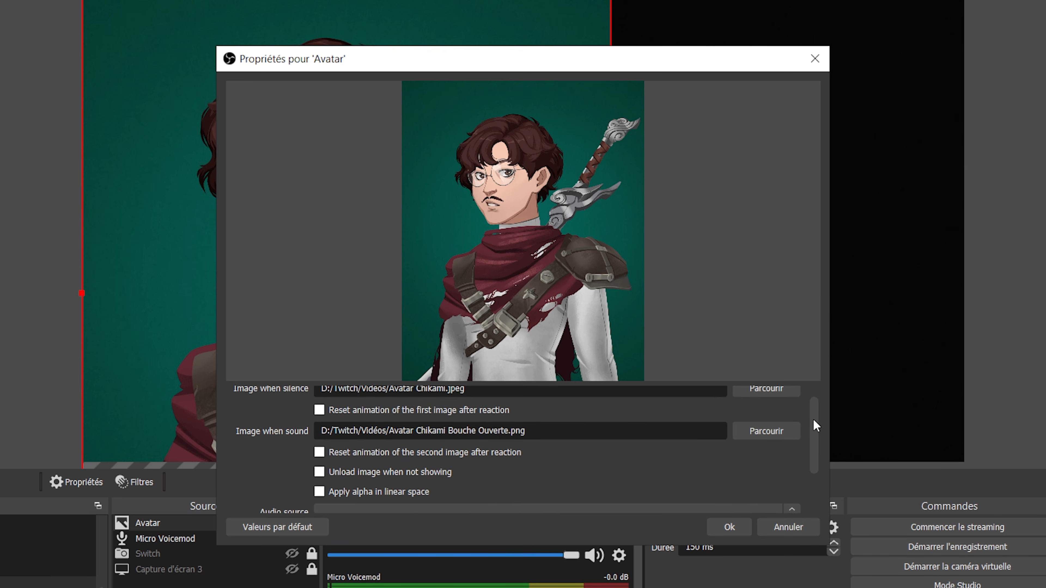
scroll(777, 448, "down", 3)
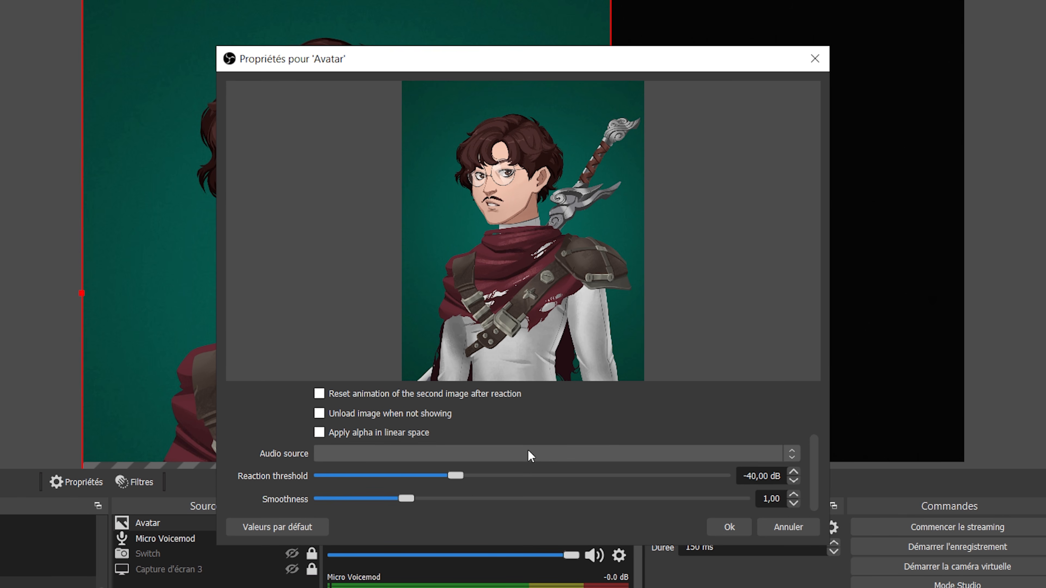
left_click(515, 454)
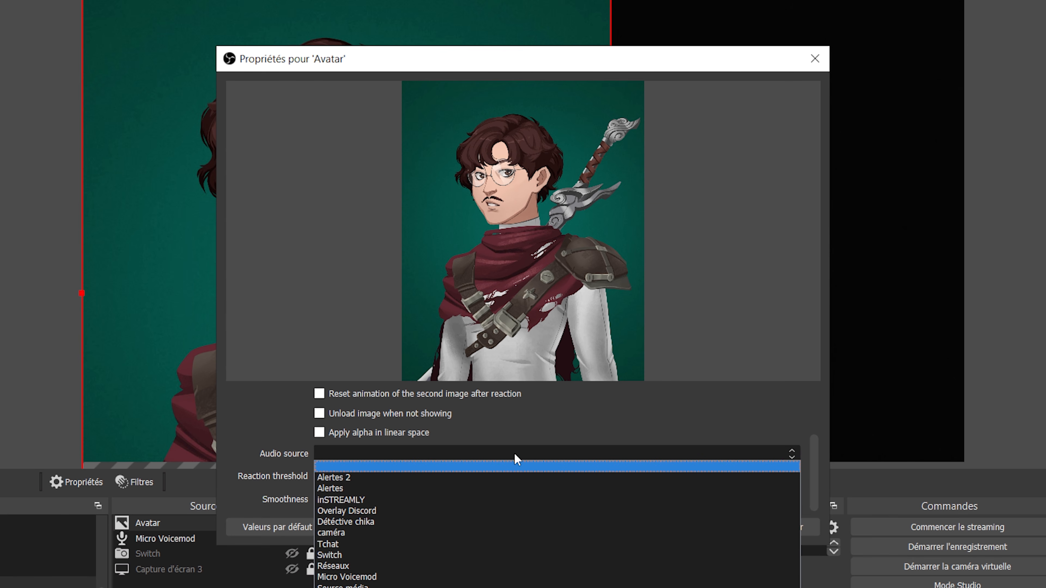
left_click(392, 578)
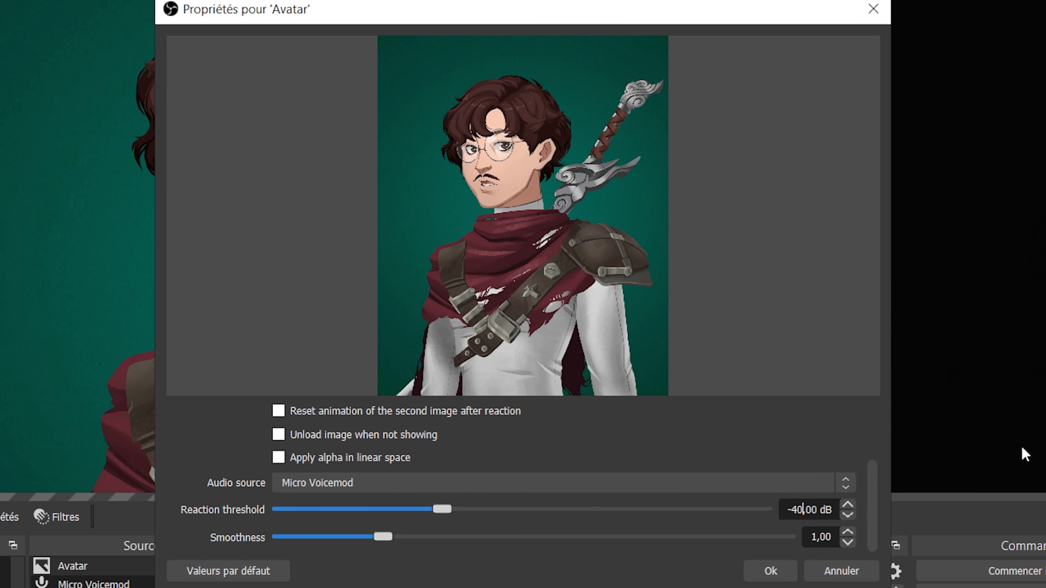
Step: Set the Avatar source's reaction threshold to -42 dB and lower its smoothness by three increments
key("BackSpace")
type("2")
left_click(848, 542)
left_click(847, 542)
left_click(847, 542)
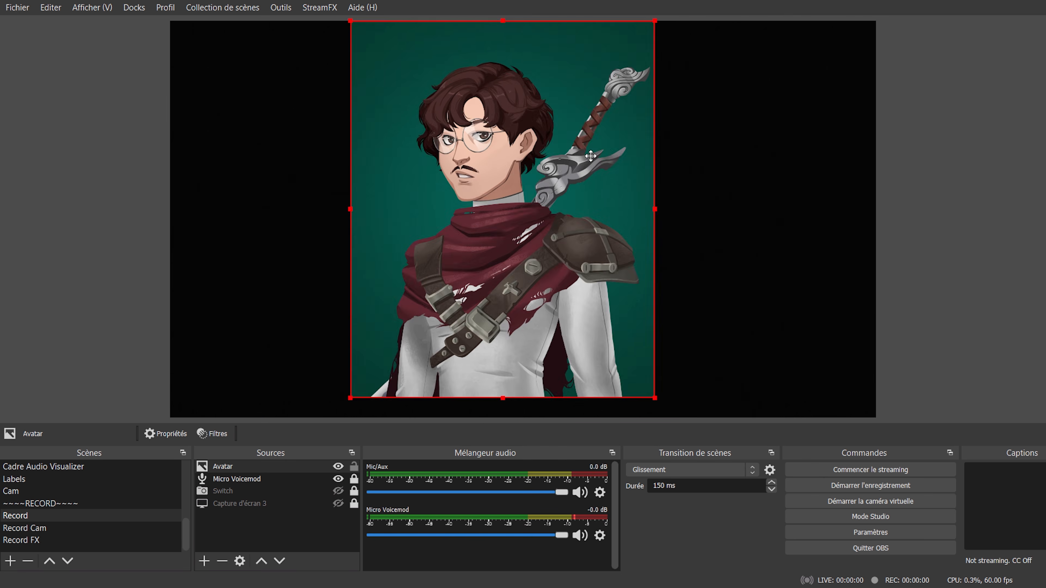
Step: Shrink the avatar to about 84% of the canvas height and place it in the canvas's bottom-right corner
left_click_drag(590, 160, 813, 161)
left_click_drag(876, 41, 842, 83)
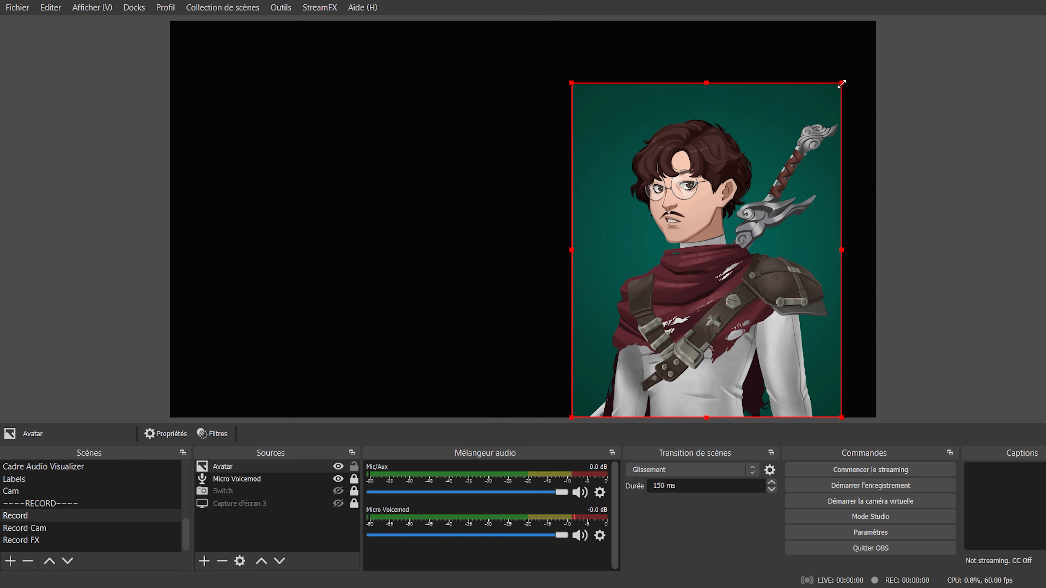
left_click_drag(798, 134, 831, 133)
Step: Add a chroma key effect filter (Incrustation par chrominance) to the Avatar source
right_click(276, 466)
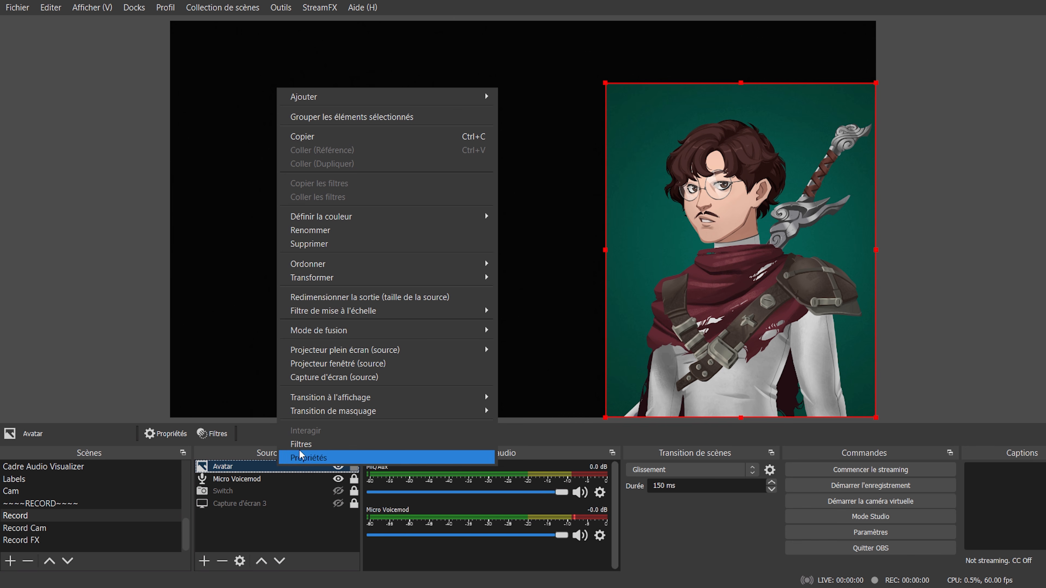
left_click(345, 444)
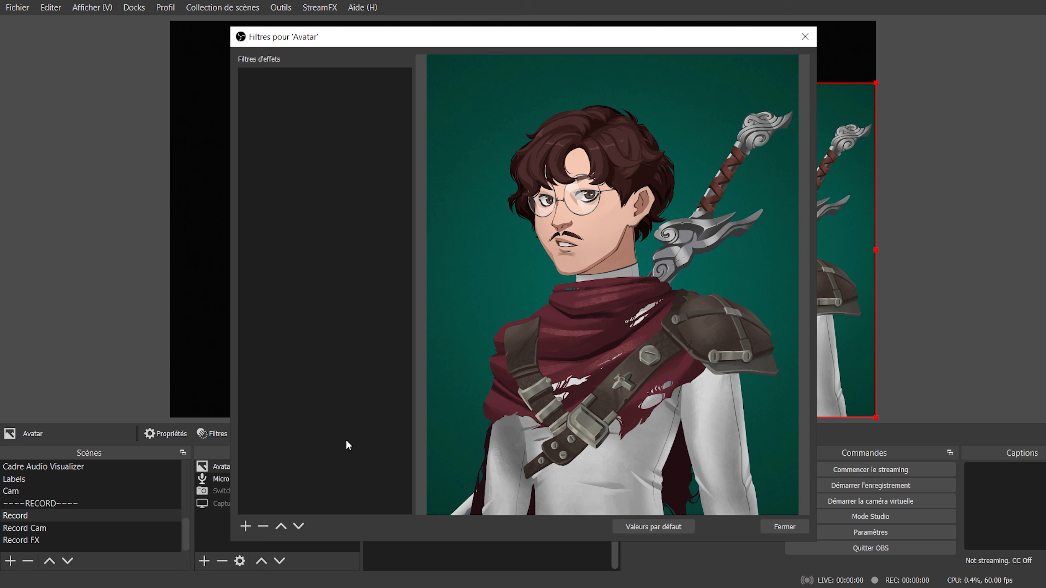
left_click(249, 529)
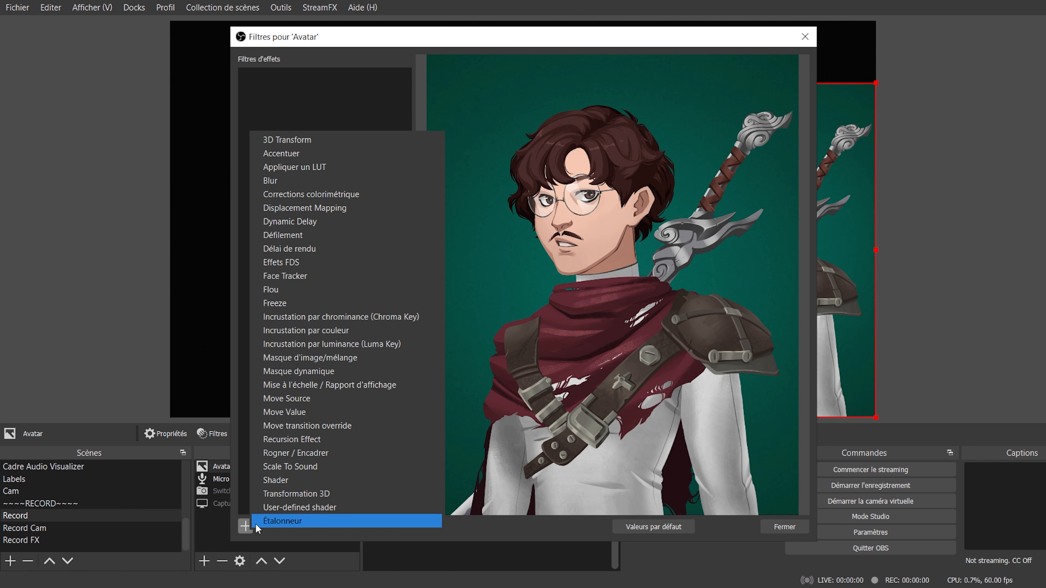
left_click(428, 318)
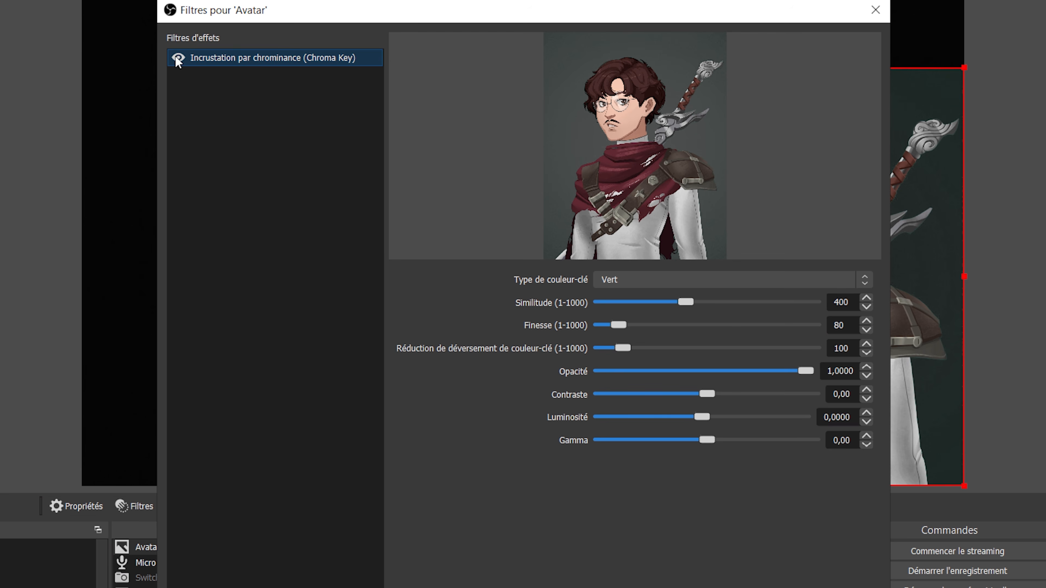
Step: Hide the chroma key effect and set its key colour to a custom #005349 sampled from the green background beside the avatar
left_click(779, 250)
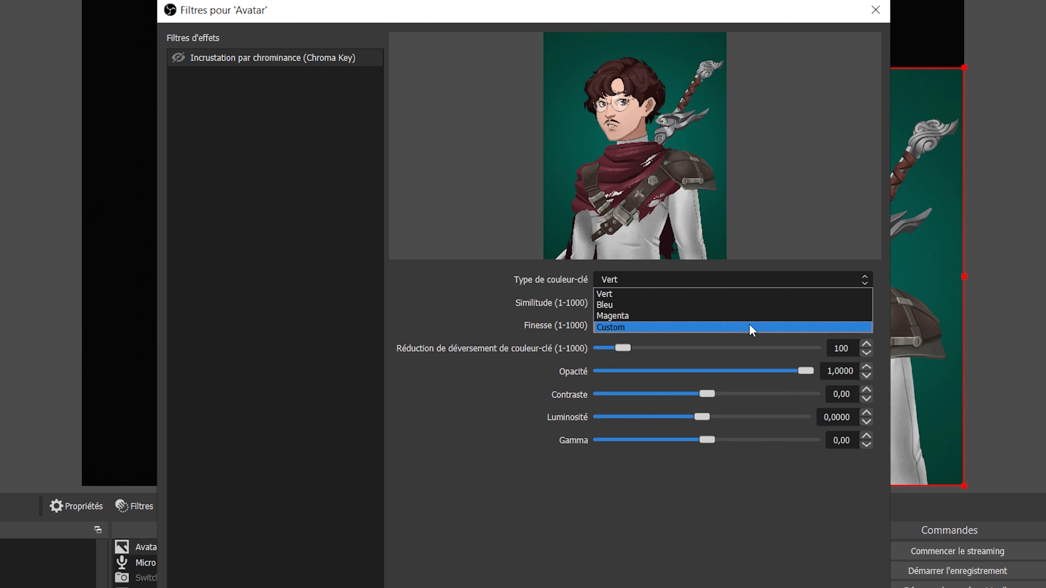
left_click(737, 327)
left_click(770, 307)
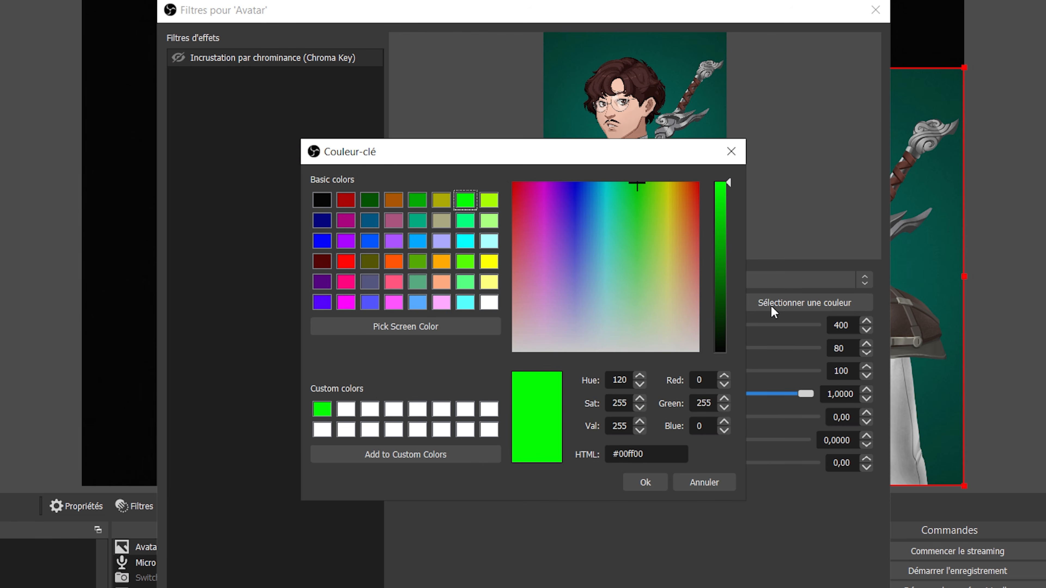
left_click(462, 325)
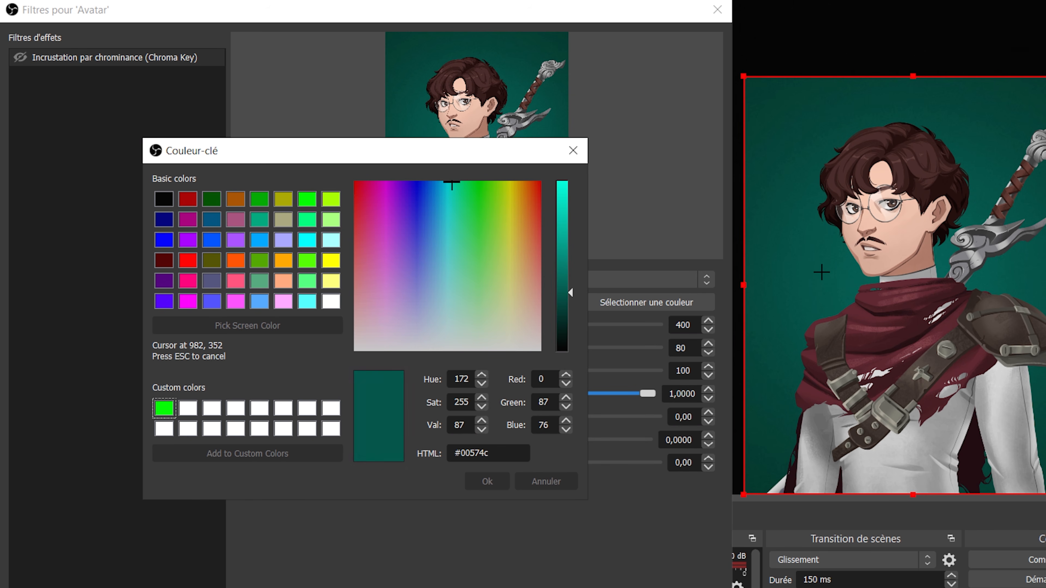
left_click(822, 273)
left_click(487, 482)
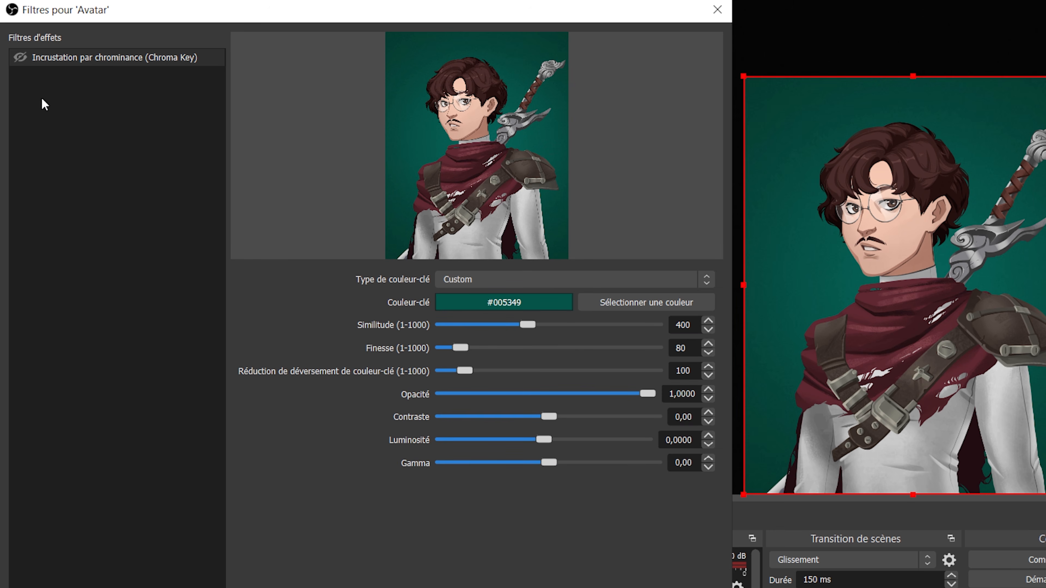
Step: Re-enable the chroma key filter and lower its similarity to 26
left_click(20, 57)
left_click_drag(546, 332, 447, 329)
left_click(705, 319)
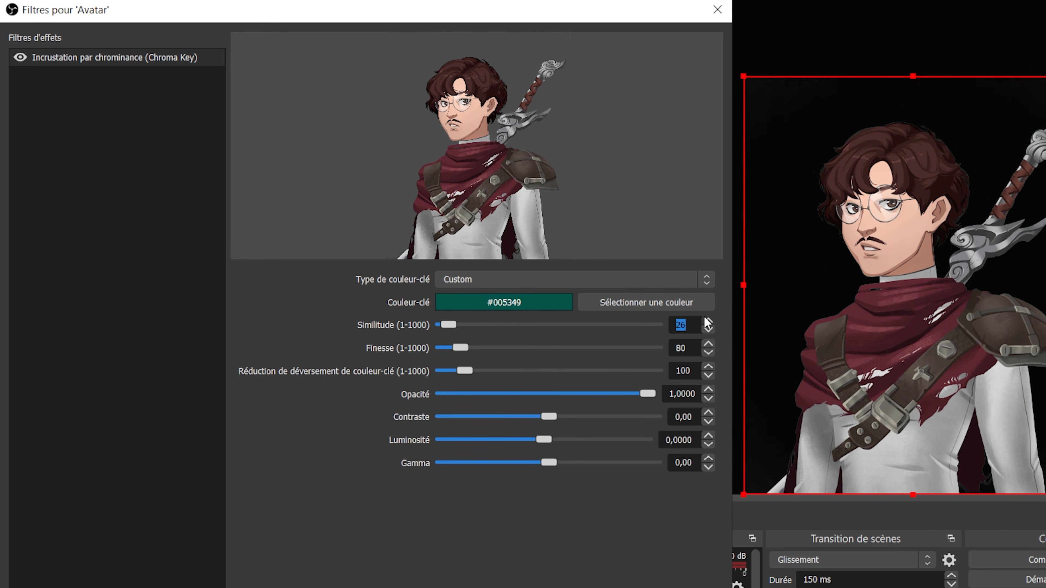